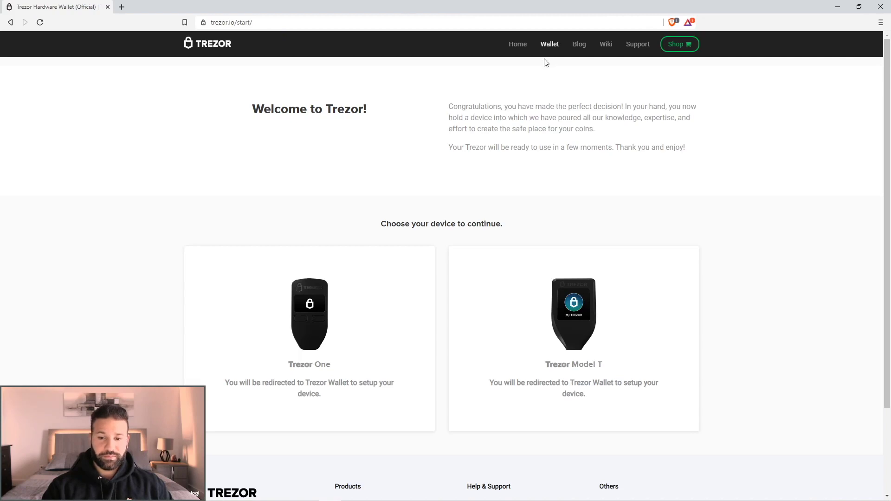
# Choose the Trezor Model T as the device, continue to its wallet and install the device firmware
pyautogui.click(590, 316)
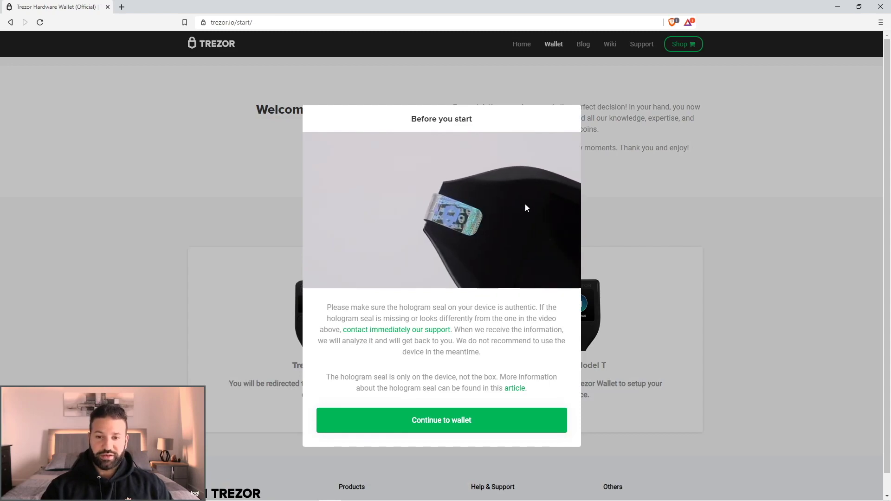
pyautogui.click(477, 422)
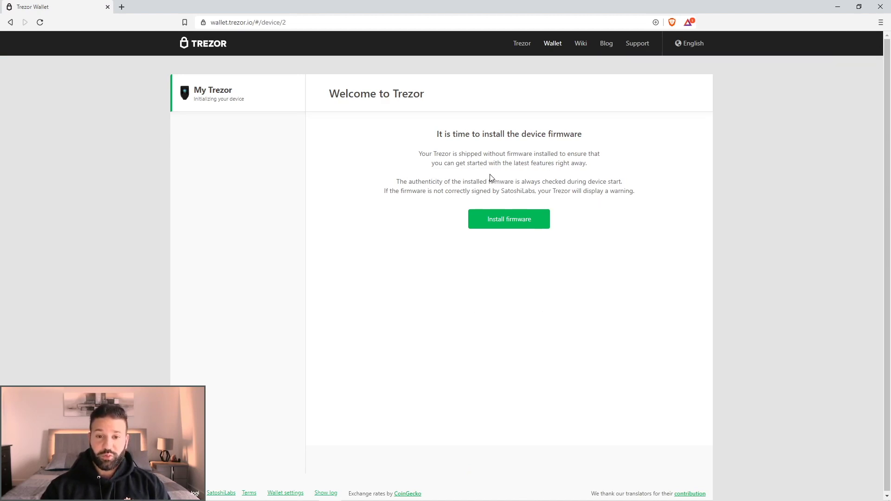
pyautogui.click(509, 219)
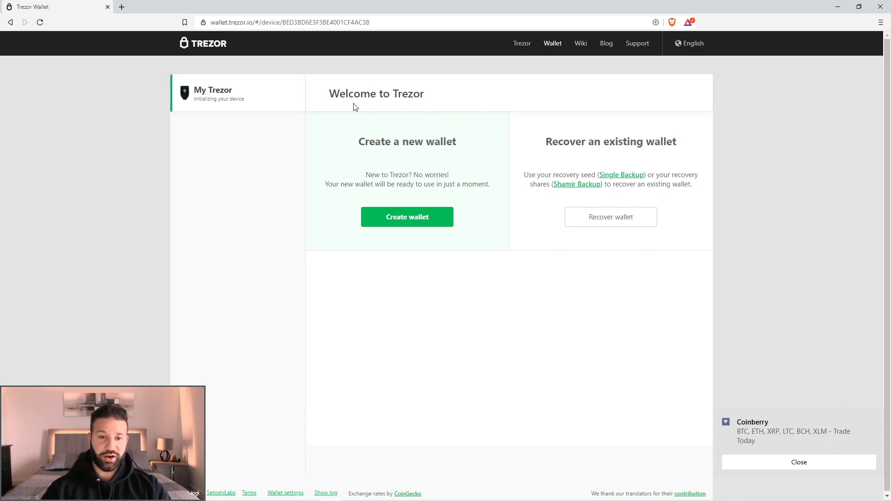
# Create a new wallet on the Trezor using the Single Backup option
pyautogui.click(405, 224)
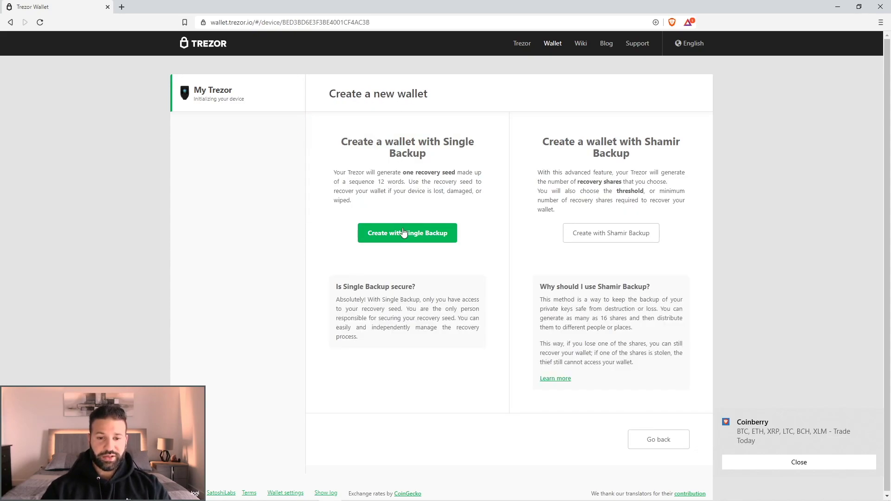
pyautogui.click(405, 232)
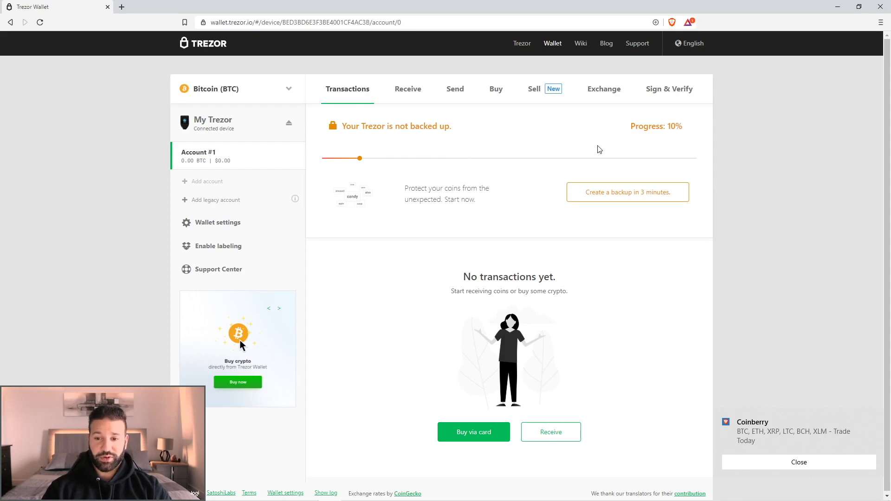
# Create the recovery seed backup, accepting the security notice, and complete the PIN lock setup
pyautogui.click(618, 201)
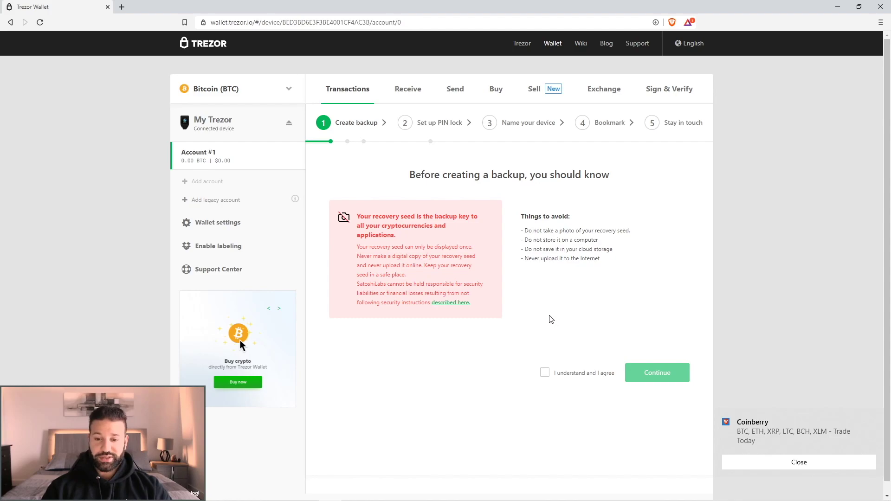
pyautogui.click(545, 373)
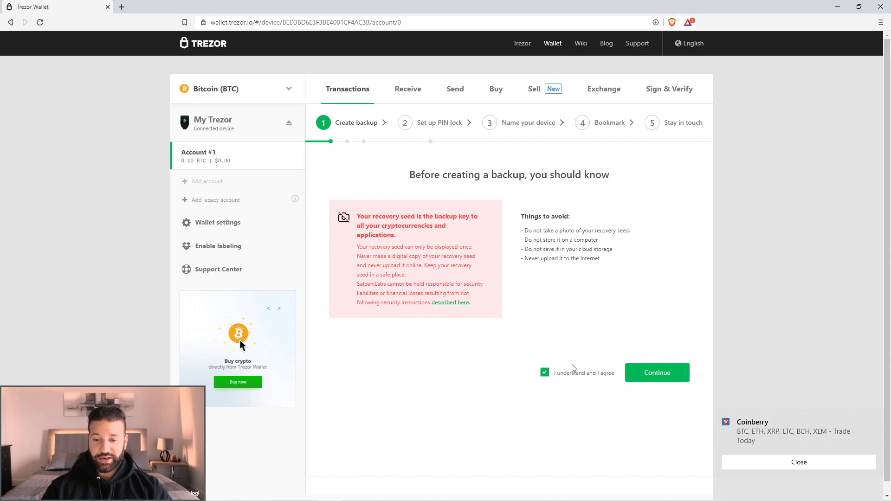
pyautogui.click(664, 378)
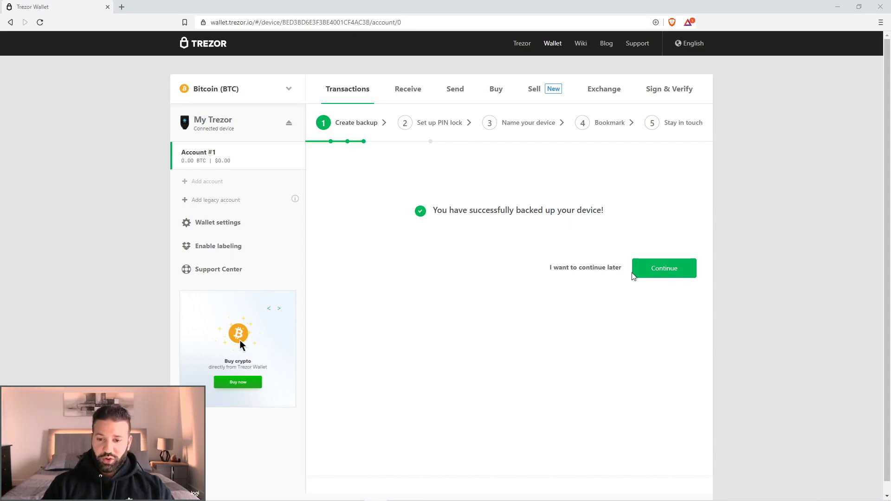
pyautogui.click(665, 268)
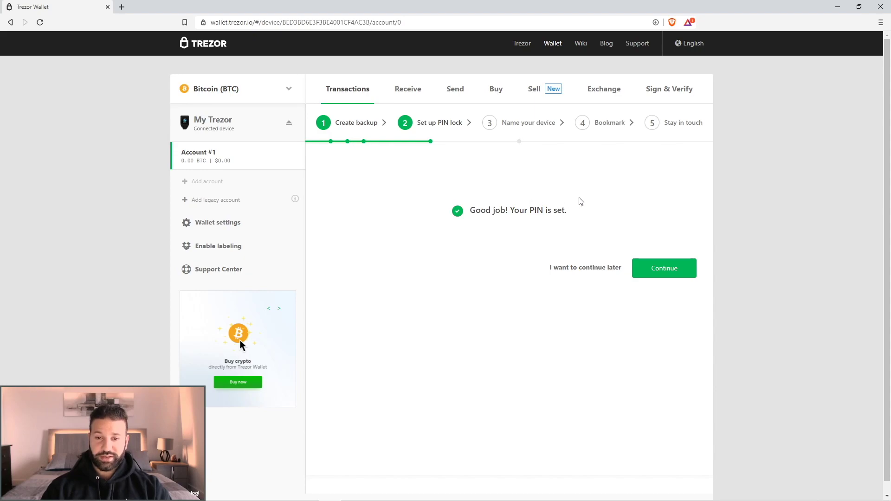
pyautogui.click(669, 271)
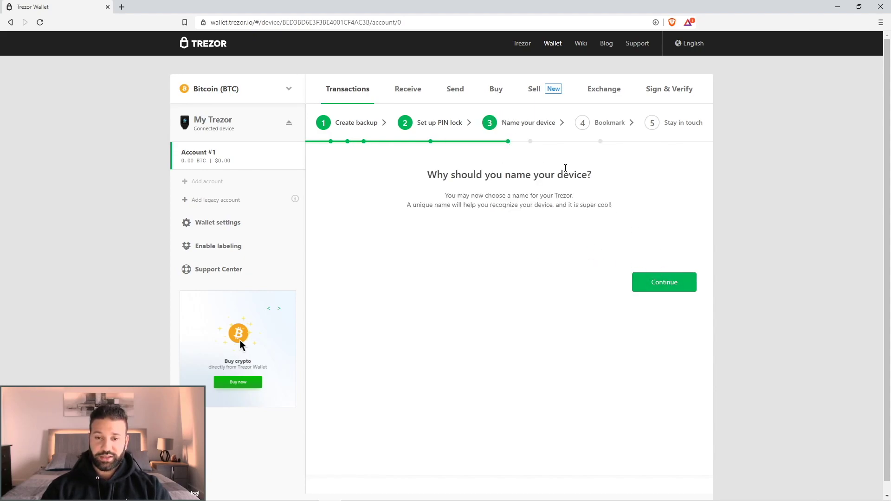
# Name the device "Demo Trezor #2" and continue to the bookmark stage
pyautogui.click(663, 281)
pyautogui.click(475, 253)
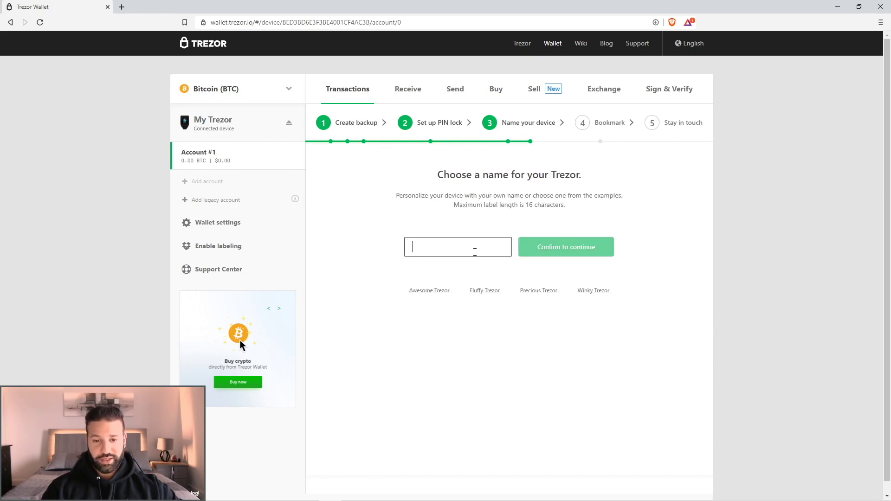
pyautogui.write('Demo Trexzo')
pyautogui.write('zor')
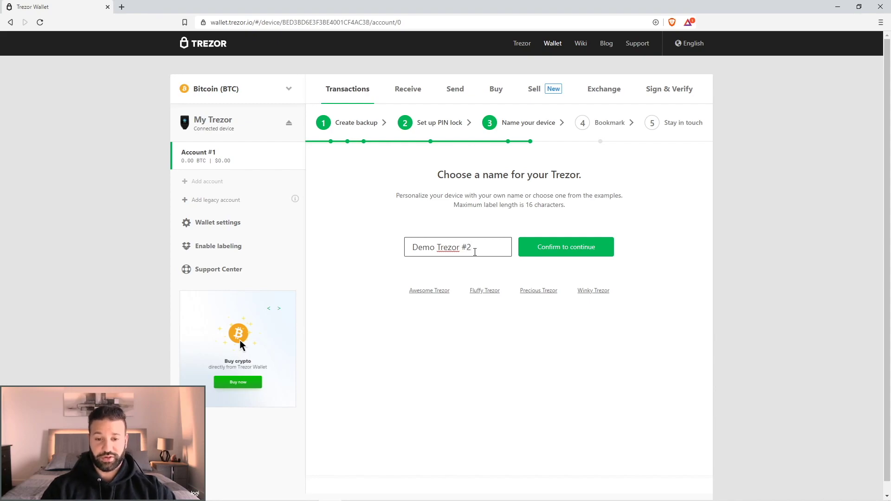
pyautogui.click(555, 248)
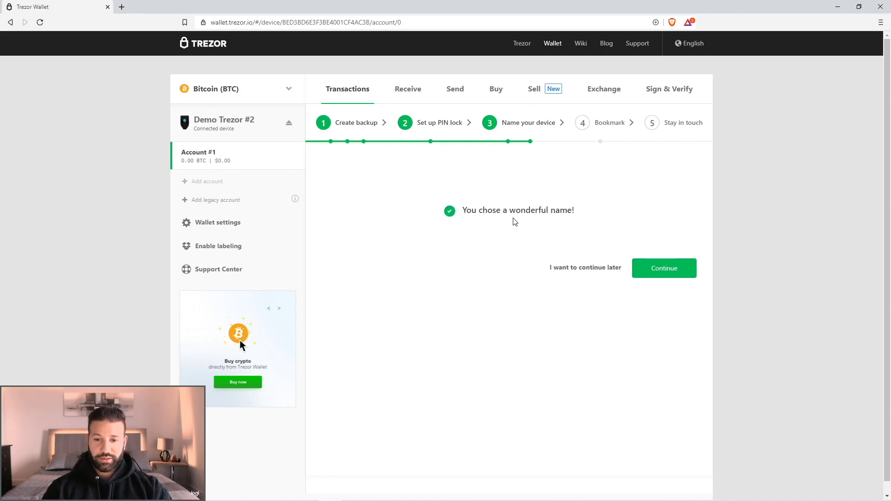
pyautogui.click(678, 272)
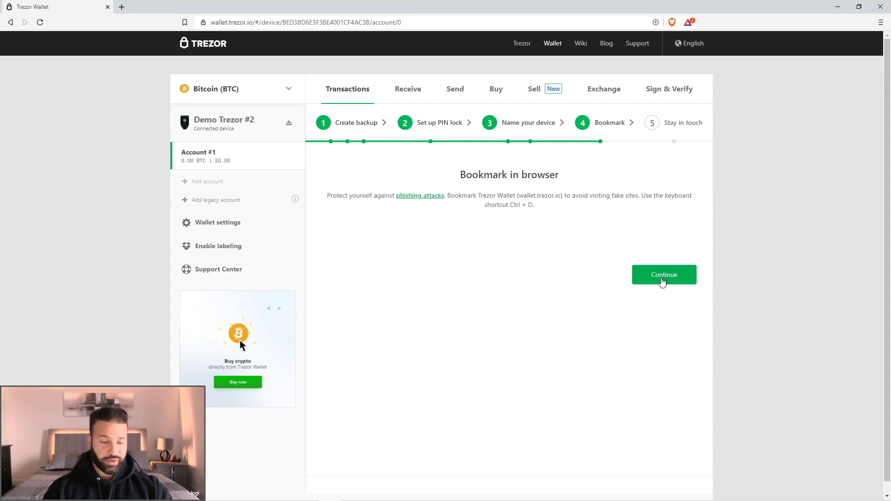
# Bookmark the page as "Trezor Wallet" in the Bookmarks folder and continue the setup
pyautogui.hotkey('ctrl', 'd')
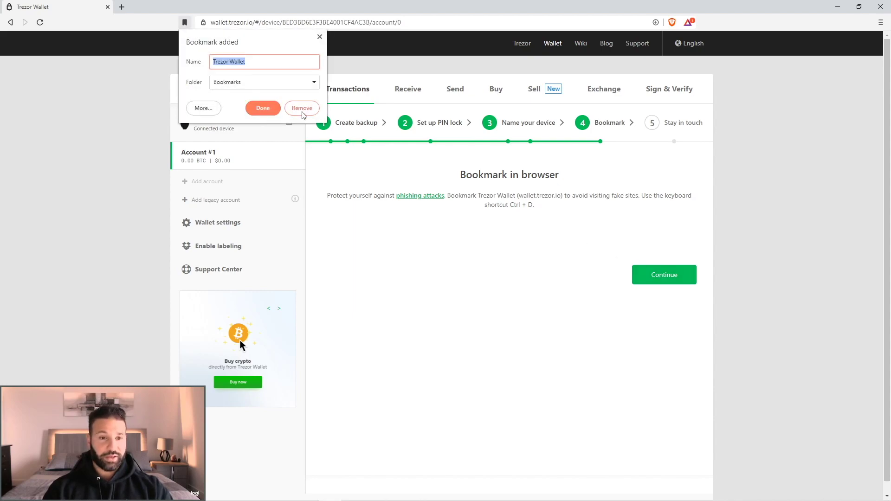
pyautogui.click(261, 110)
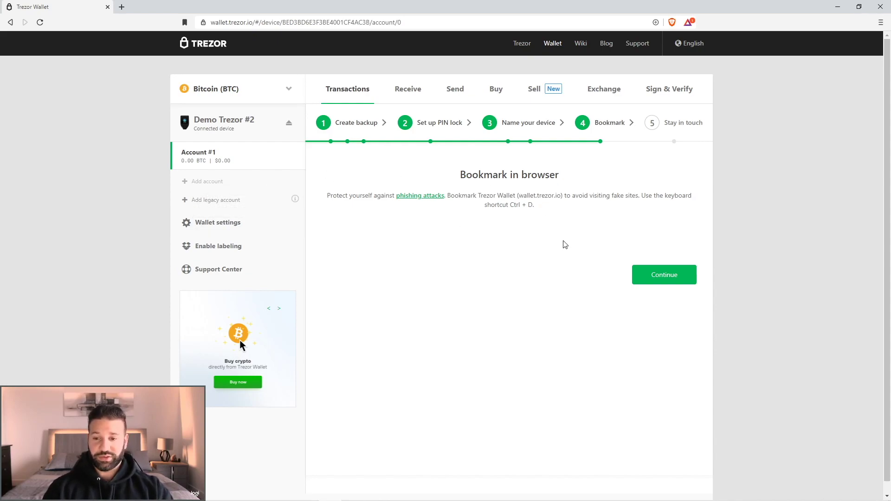
pyautogui.click(663, 274)
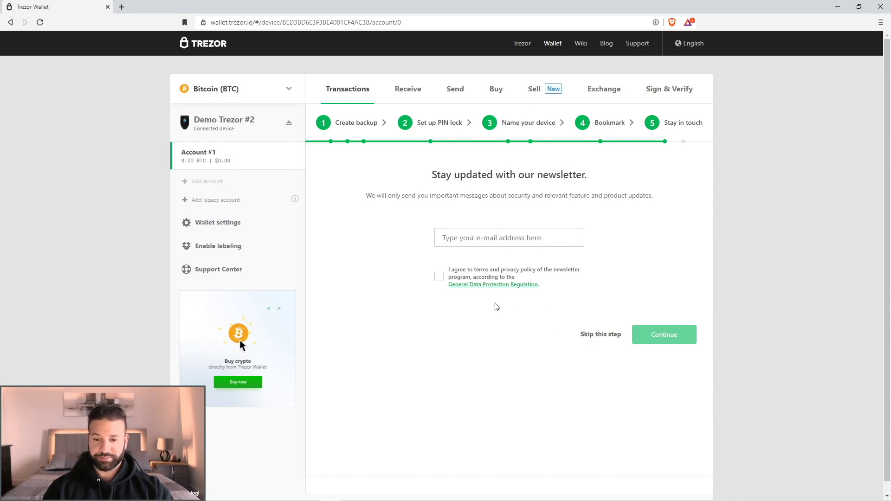
# Skip the newsletter sign-up, pass the social media suggestions and finish the device setup
pyautogui.click(438, 277)
pyautogui.click(592, 335)
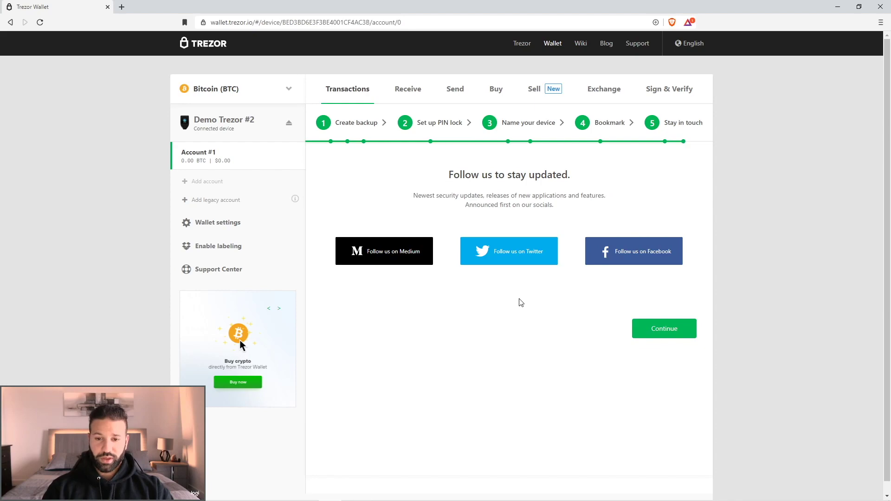
pyautogui.click(667, 334)
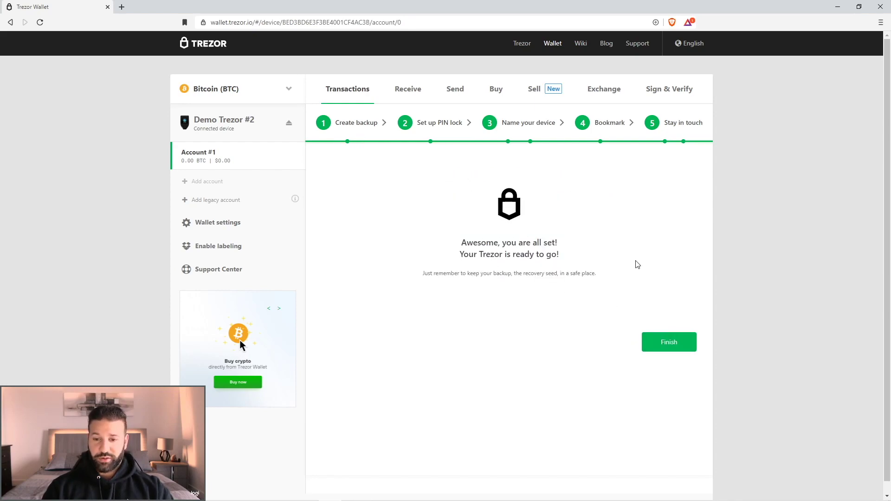
pyautogui.click(669, 346)
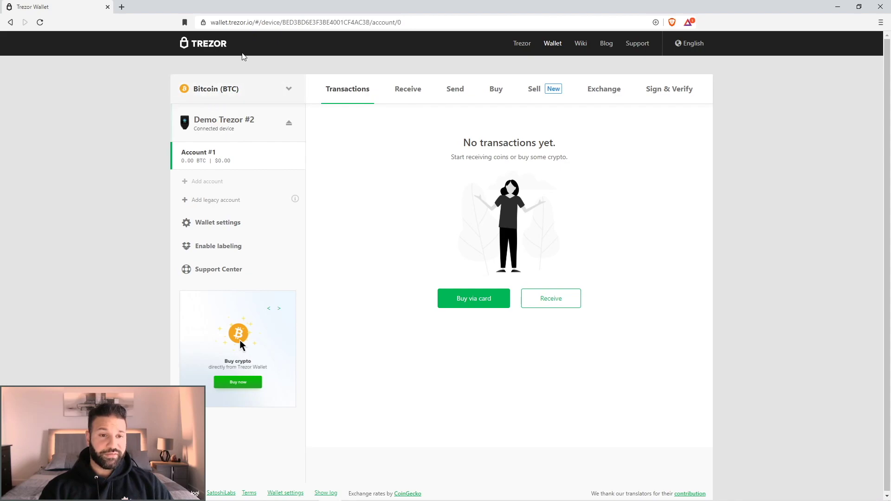
# Show the full receiving address of the Bitcoin account
pyautogui.click(403, 92)
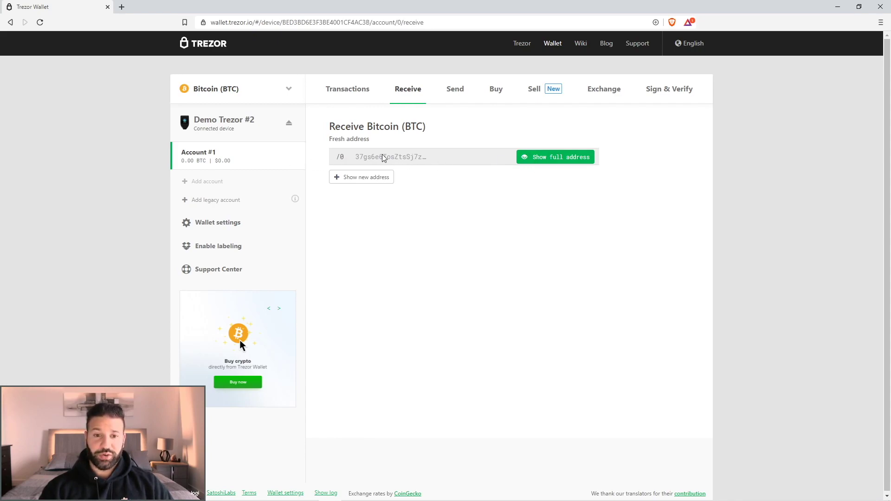
pyautogui.click(551, 163)
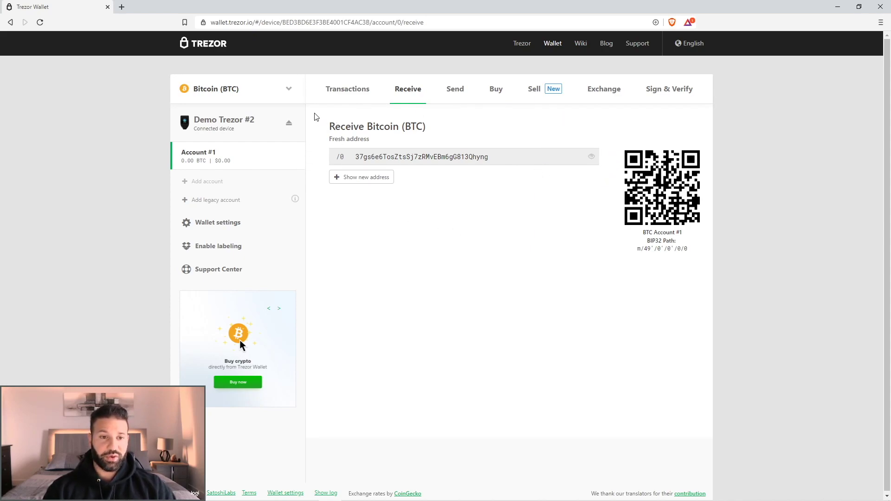
# Switch to the Dash (DASH) wallet and view its receive page and the address and amount fields for sending
pyautogui.click(271, 91)
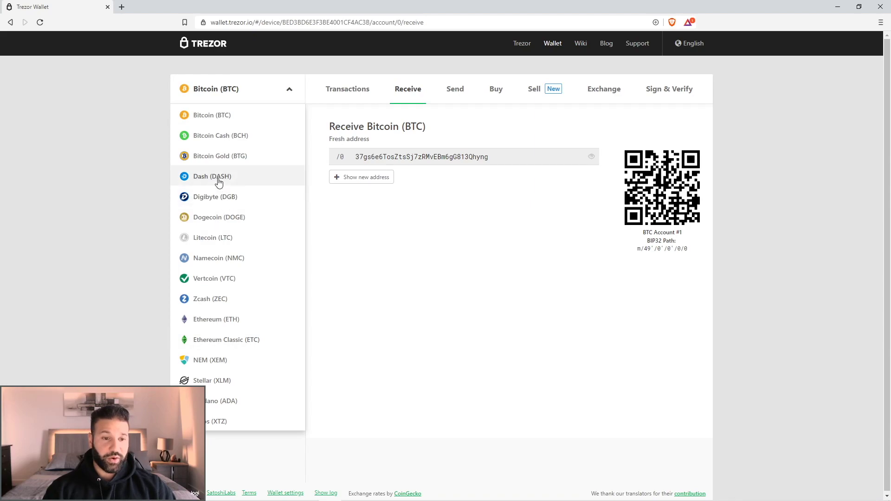
pyautogui.click(219, 181)
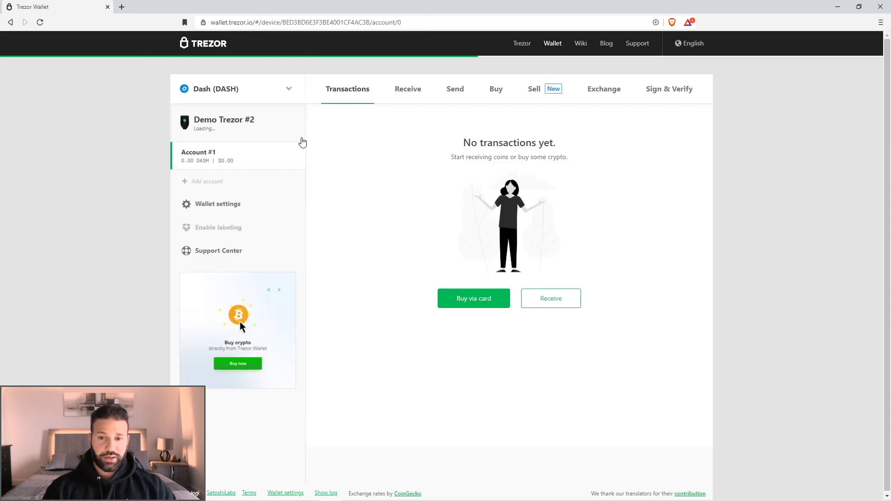
pyautogui.click(405, 101)
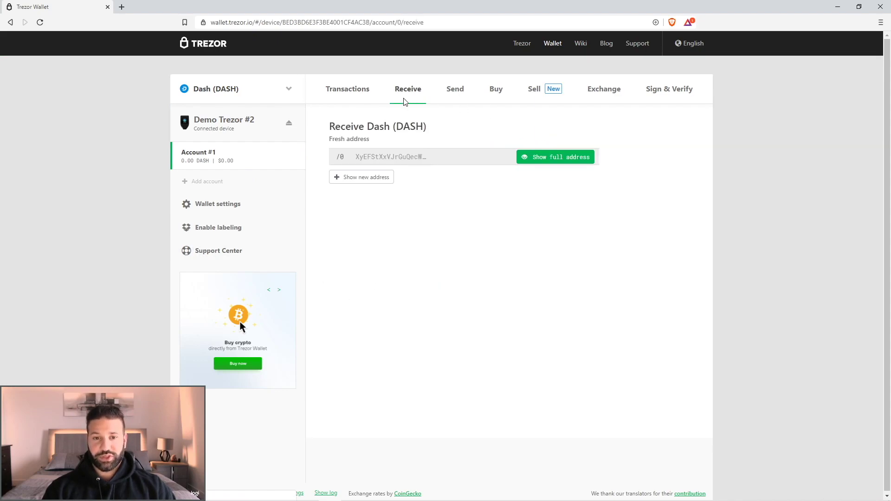
pyautogui.click(448, 91)
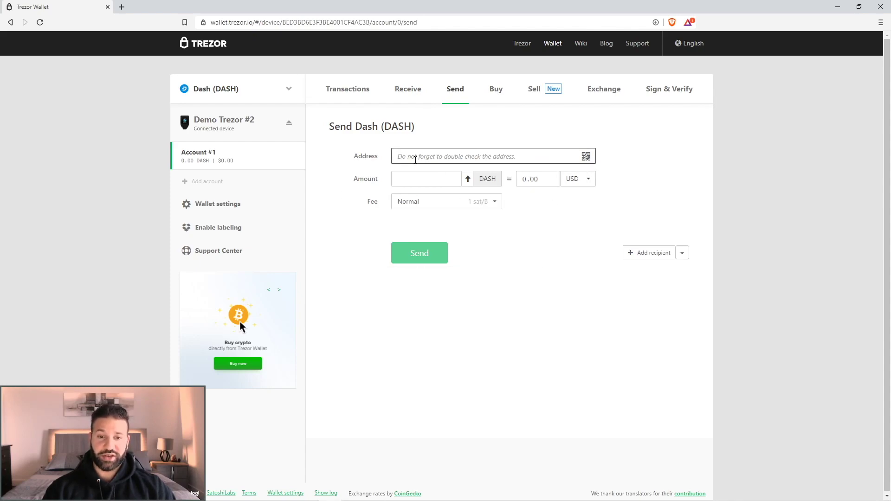
pyautogui.click(414, 179)
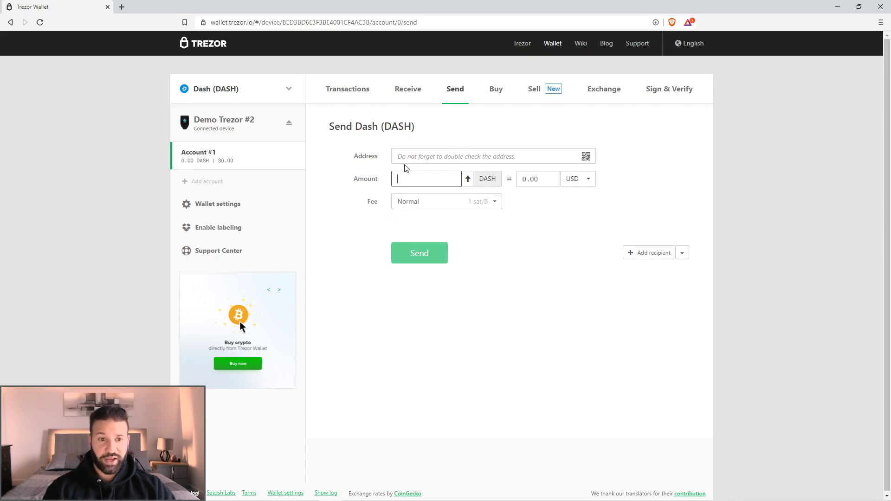
# Switch back to the Bitcoin (BTC) wallet and check the requirement for adding another account
pyautogui.click(233, 90)
pyautogui.click(228, 120)
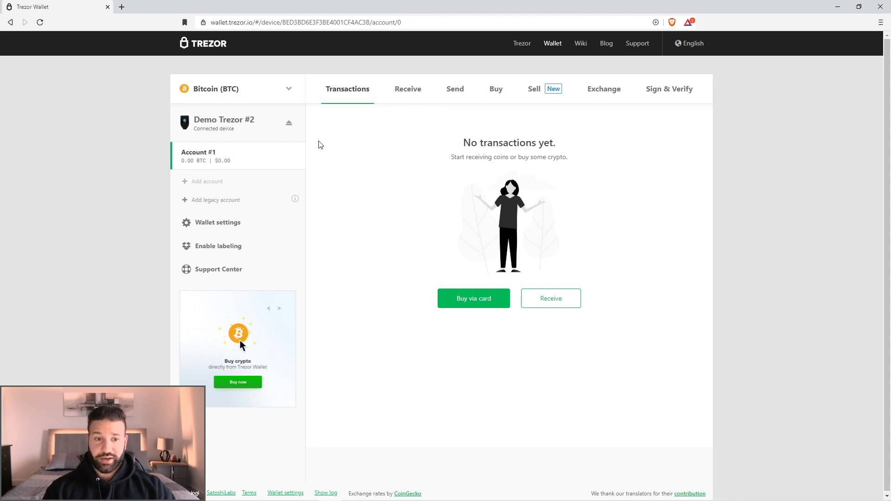
pyautogui.moveTo(211, 186)
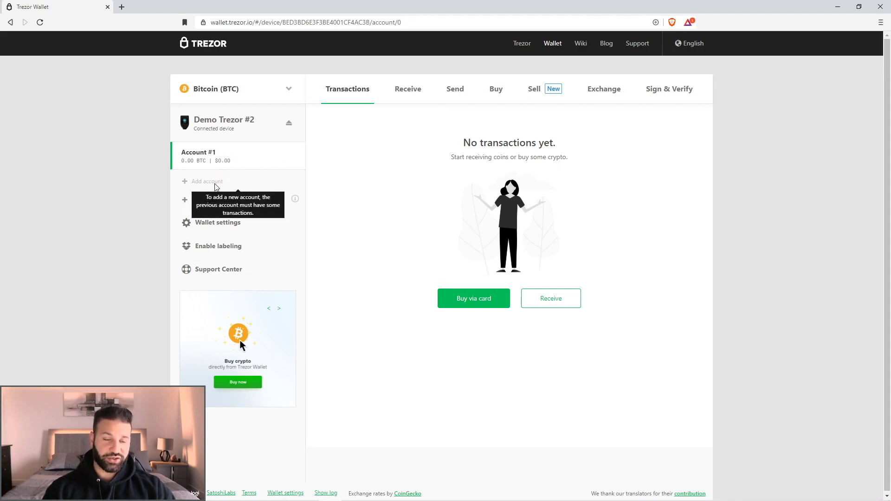